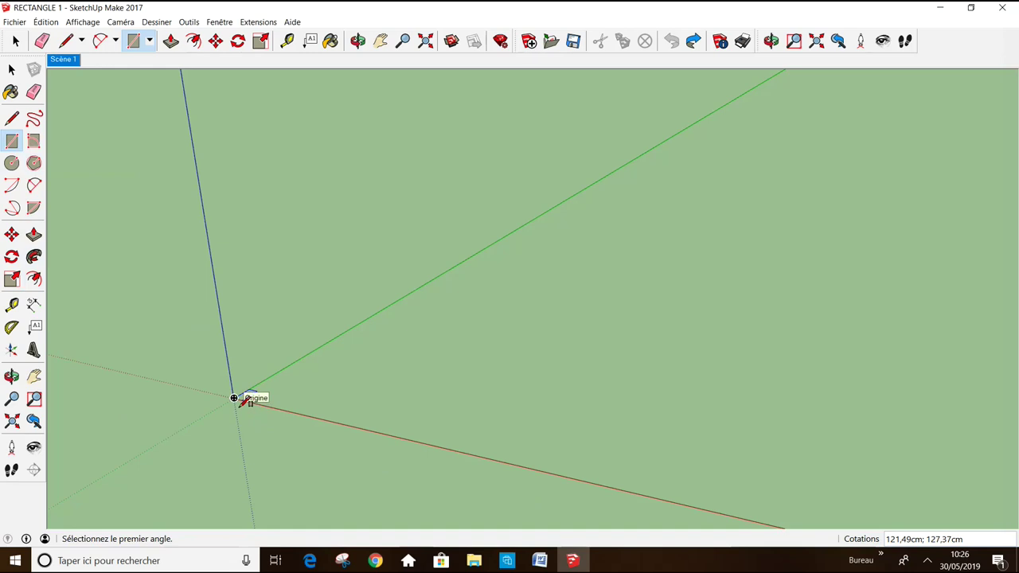
Draw a 50 × 50 cm square face from the origin, then undo it.
click(236, 399)
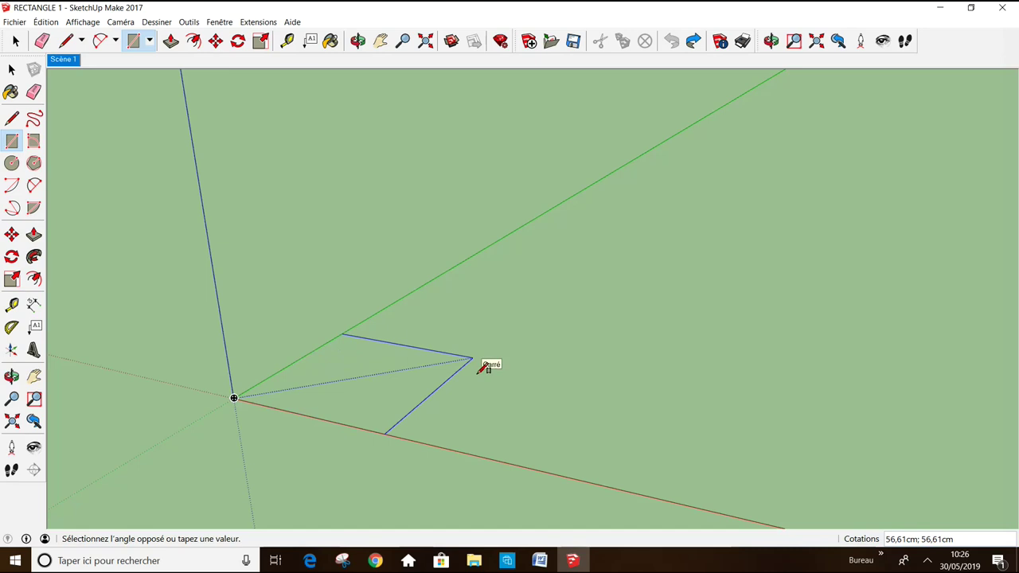
text(50;)
text(50)
key(Return)
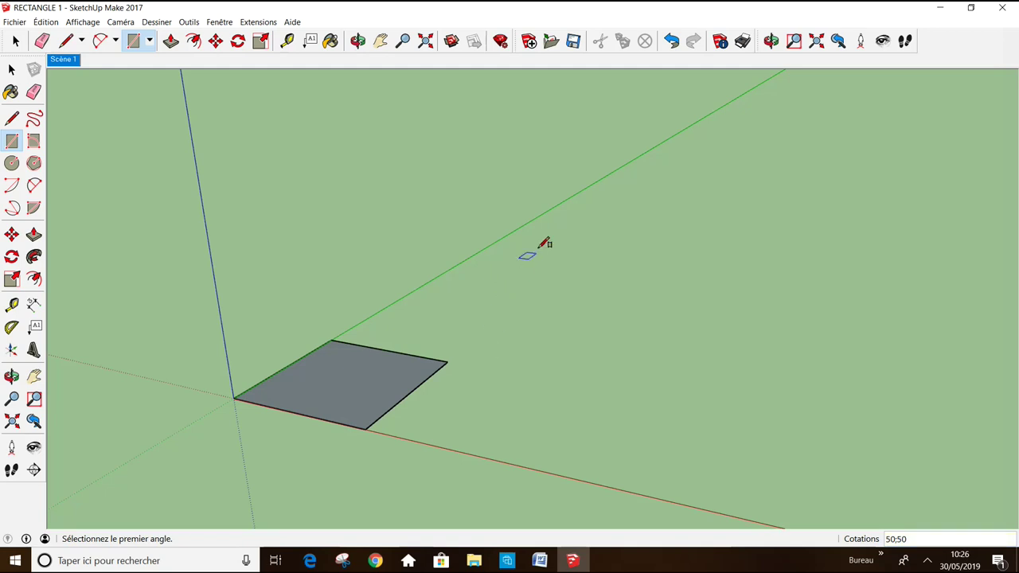
click(672, 44)
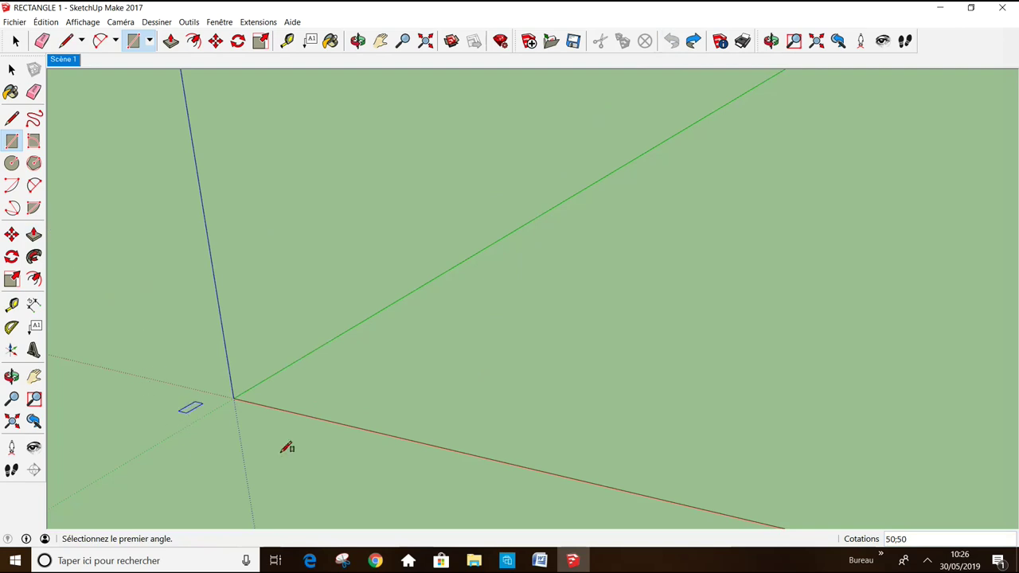
Draw a 90 × 50 cm rectangle with its first corner on the origin.
click(234, 398)
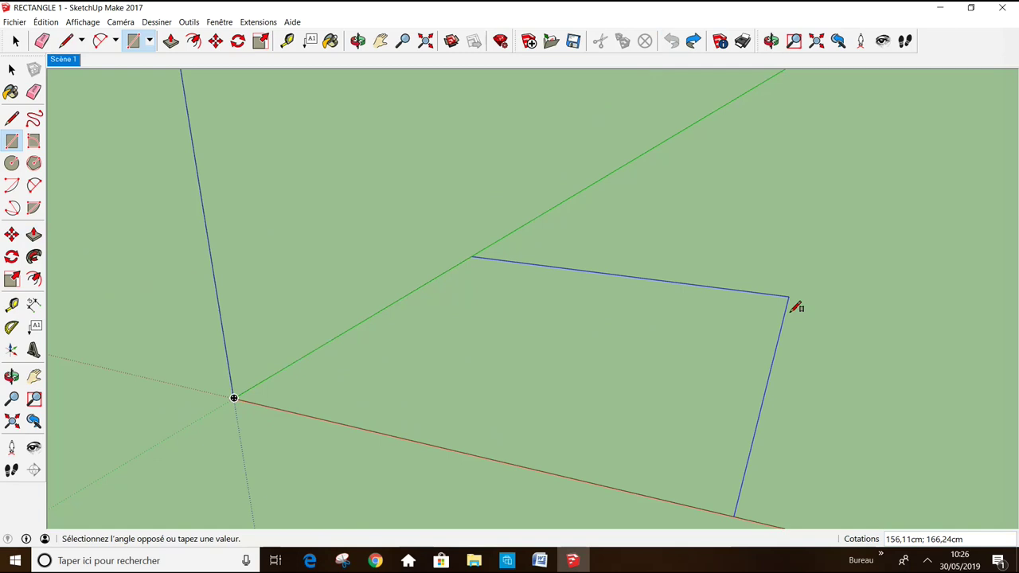
text(90;50)
key(Return)
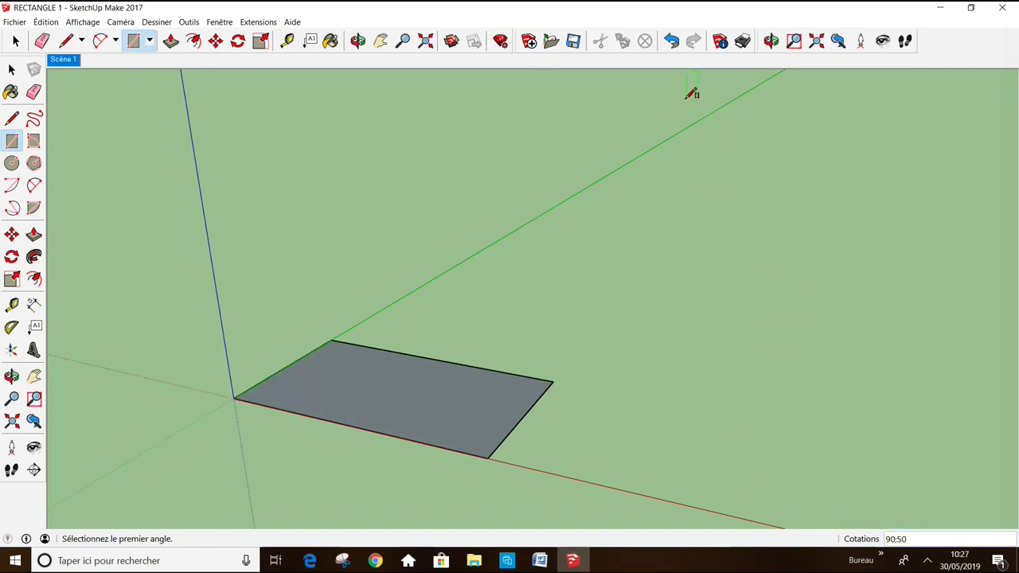
Undo the 90 × 50 rectangle and sketch a golden-ratio ('Rectangle d'or') rectangle from the origin.
click(671, 40)
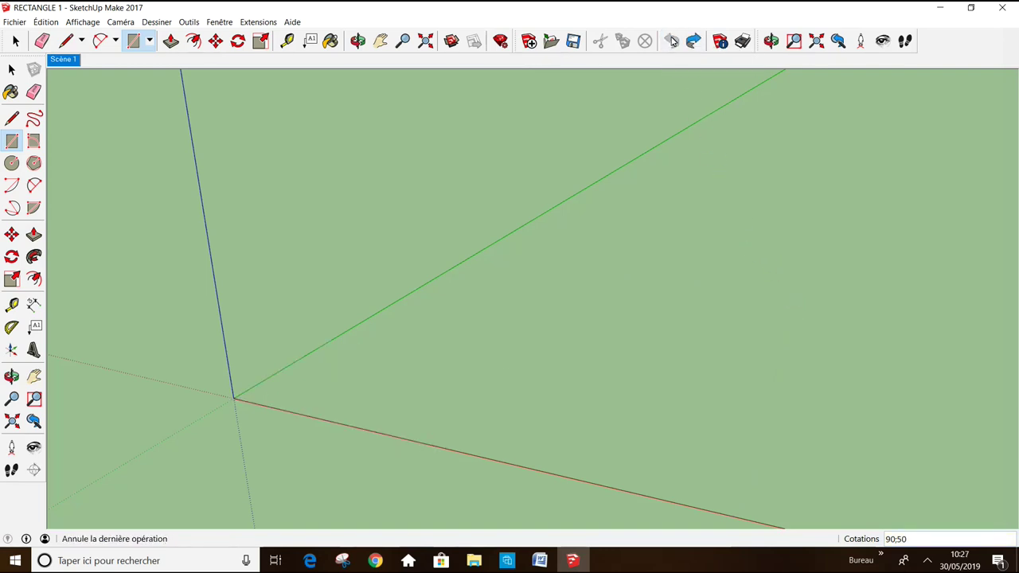
click(234, 398)
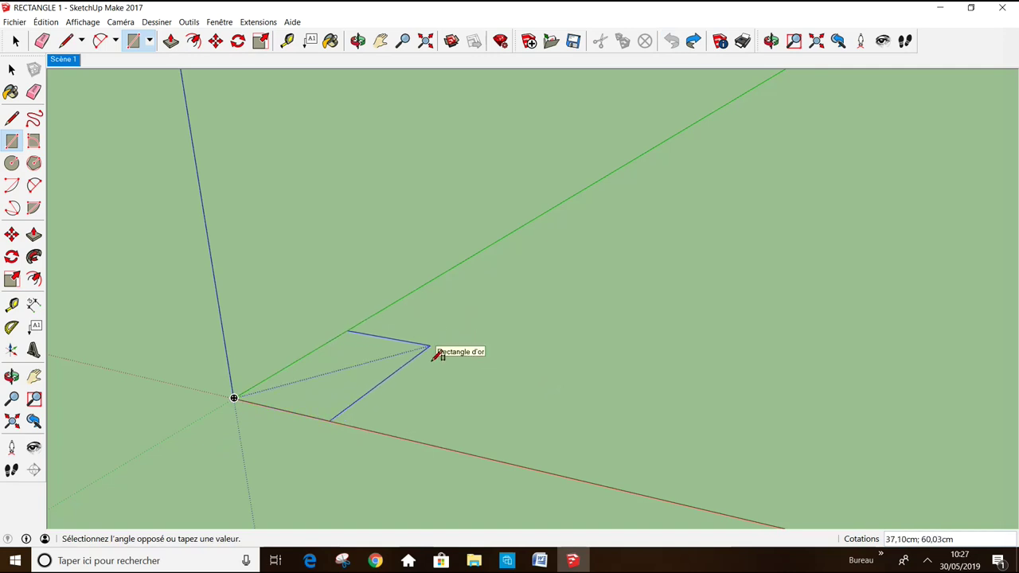
click(437, 356)
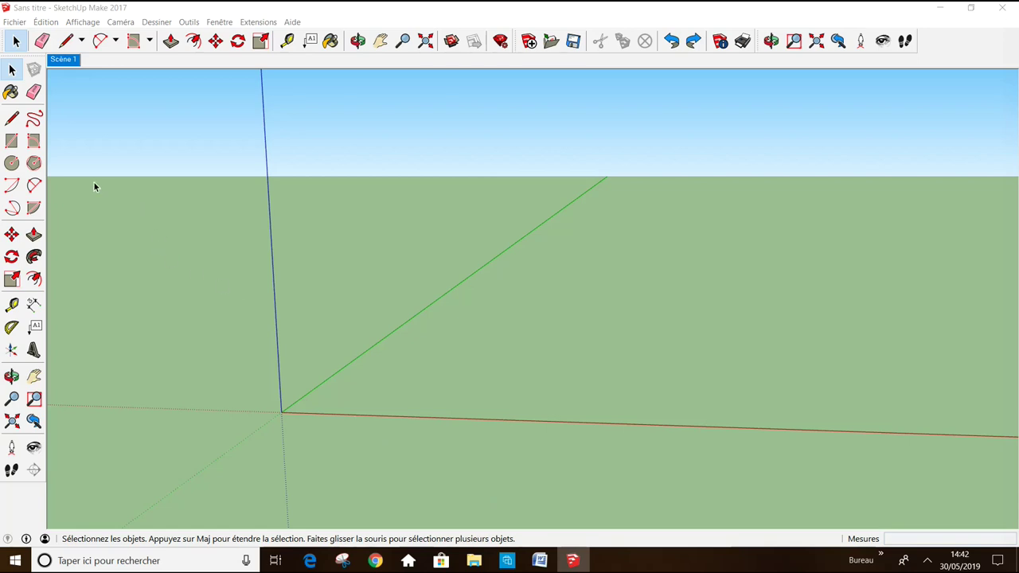
Draw a rotated rectangle from the origin: 200 cm side, 25° angle, 300 cm wide.
click(34, 141)
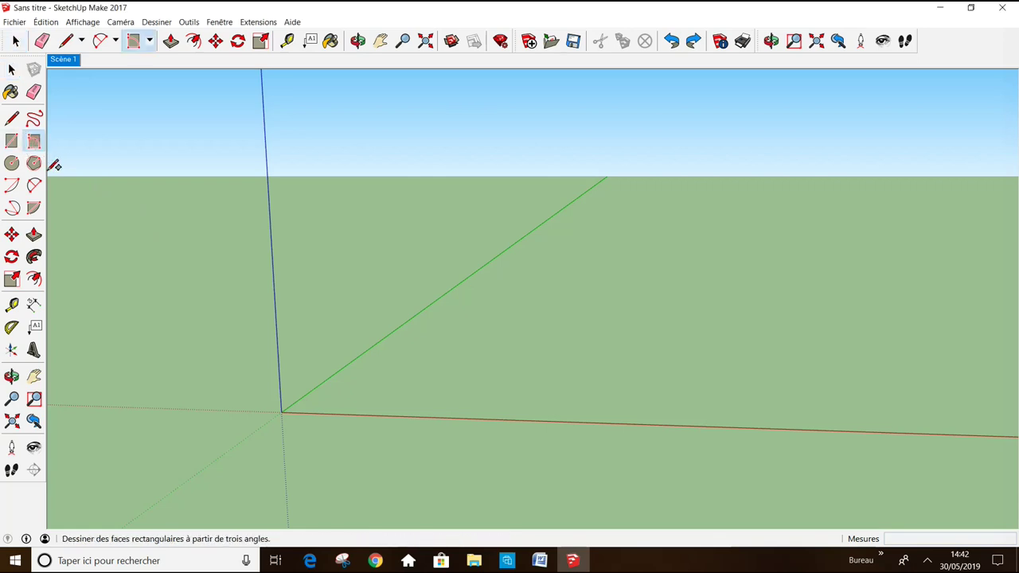
click(281, 412)
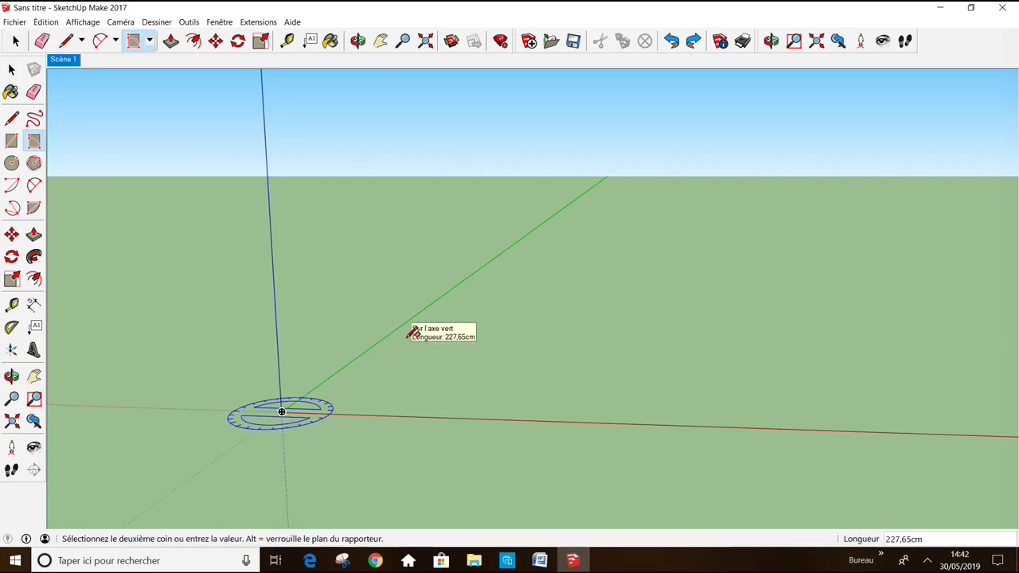
text(2)
text(00)
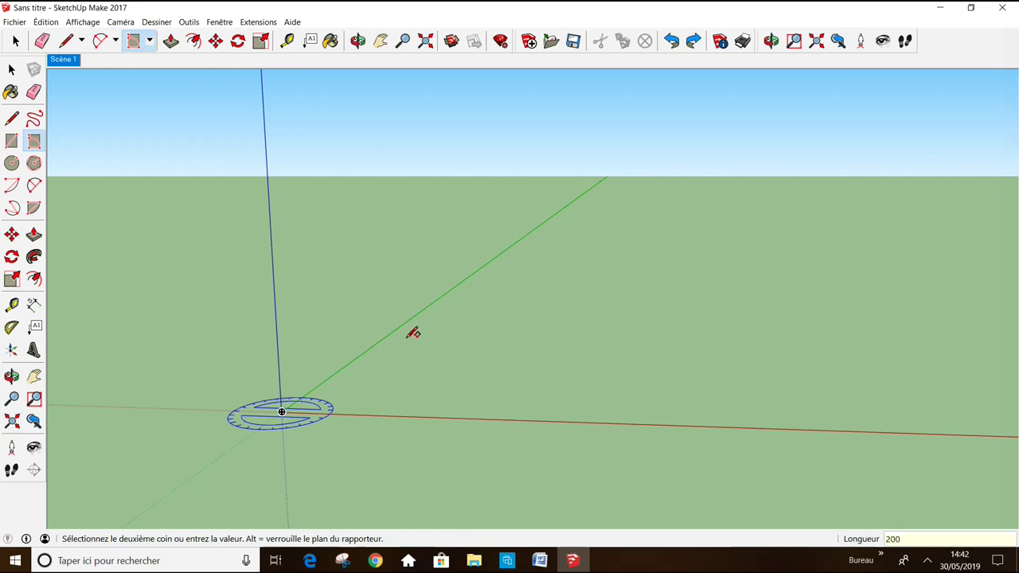
key(Return)
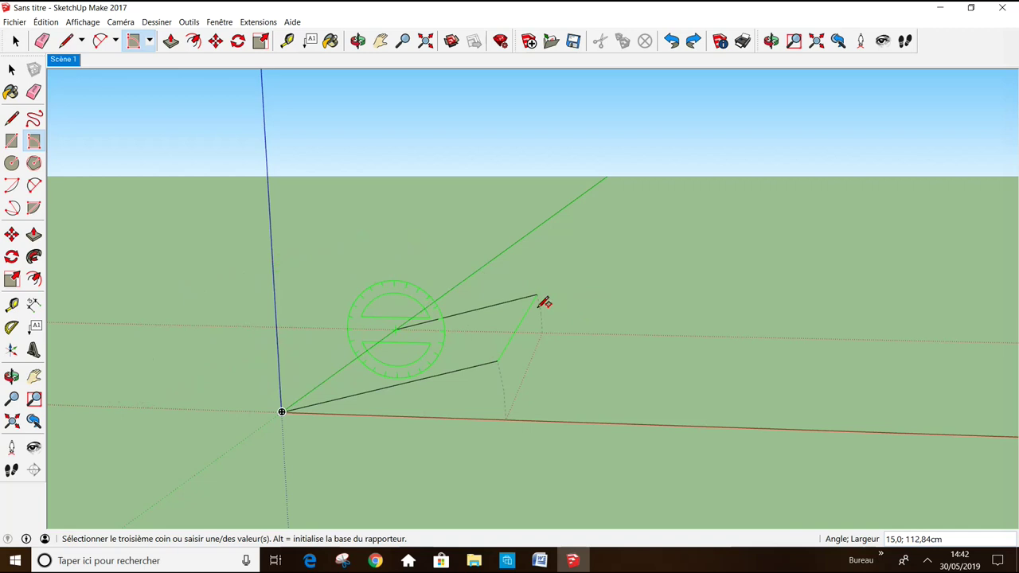
text(25;3)
text(00)
key(Return)
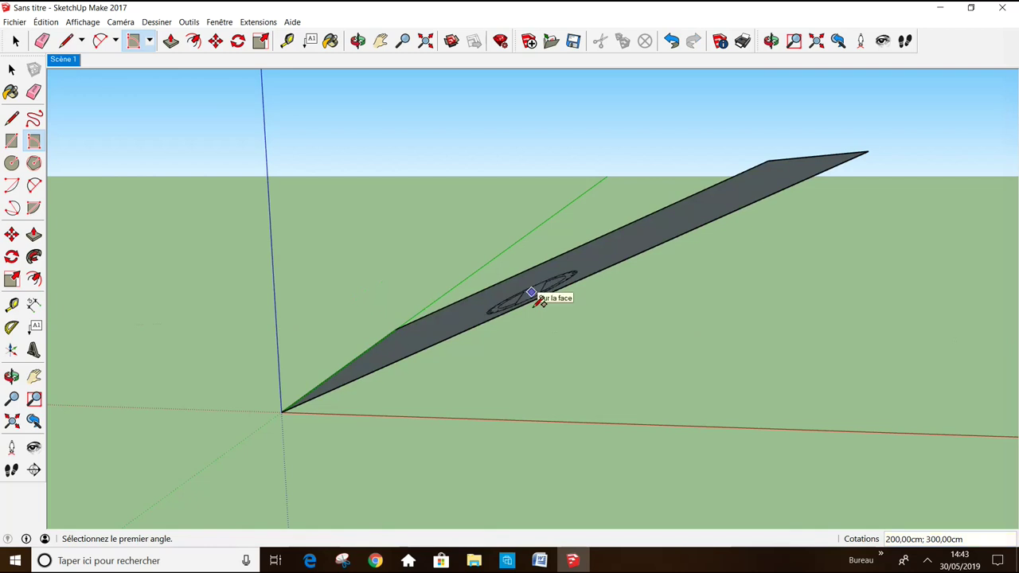
key(space)
Check the tilted face's angle with the Protractor and its length with the Tape Measure from the origin.
mouse_move(561, 347)
middle_down()
mouse_move(564, 317)
mouse_move(541, 315)
middle_up()
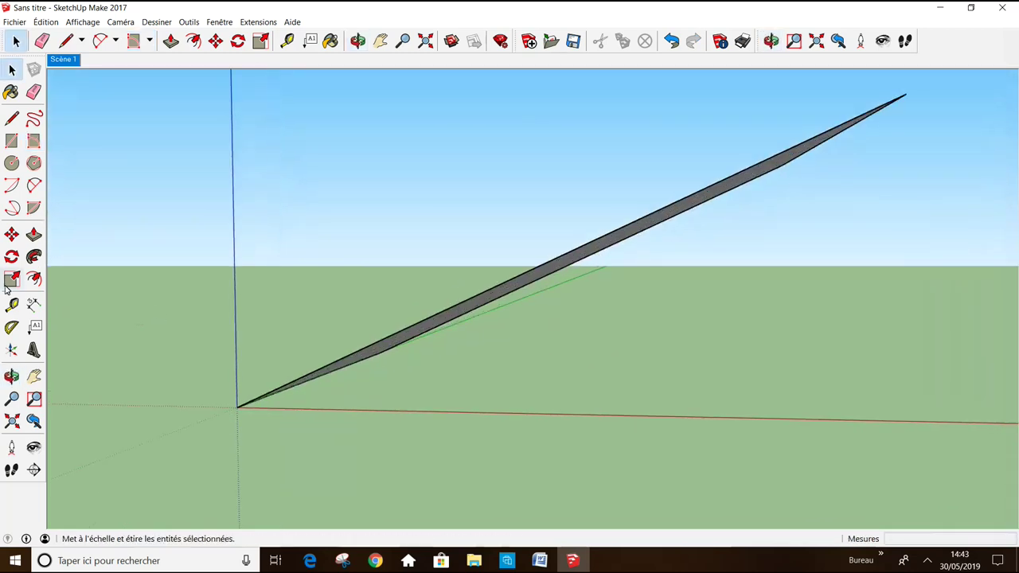
click(12, 327)
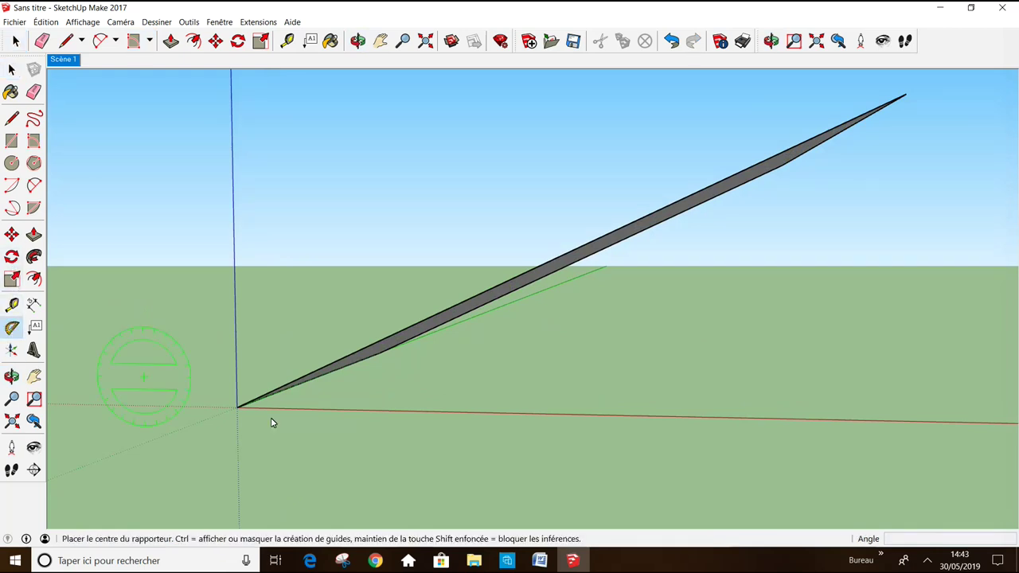
click(237, 406)
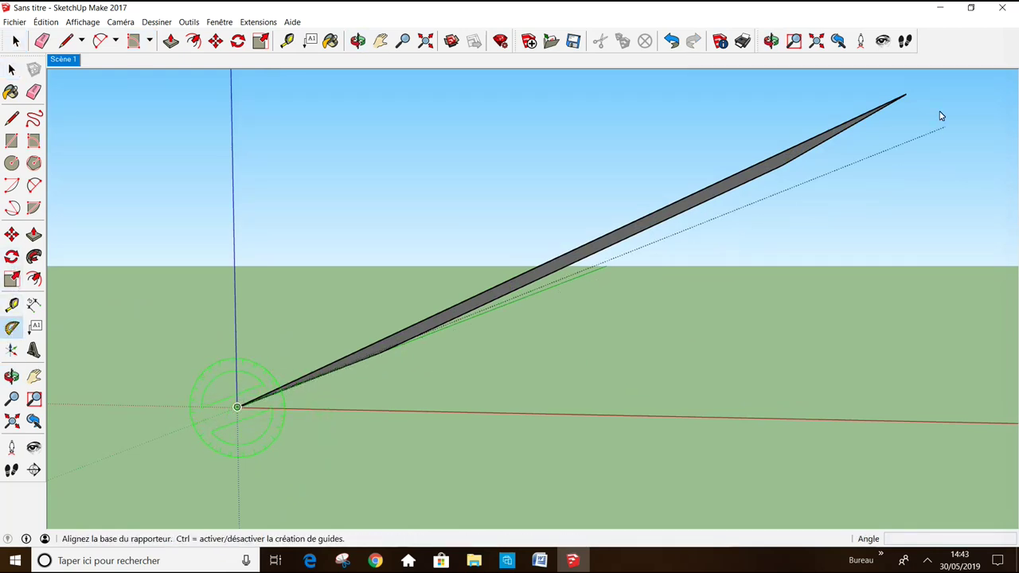
click(907, 95)
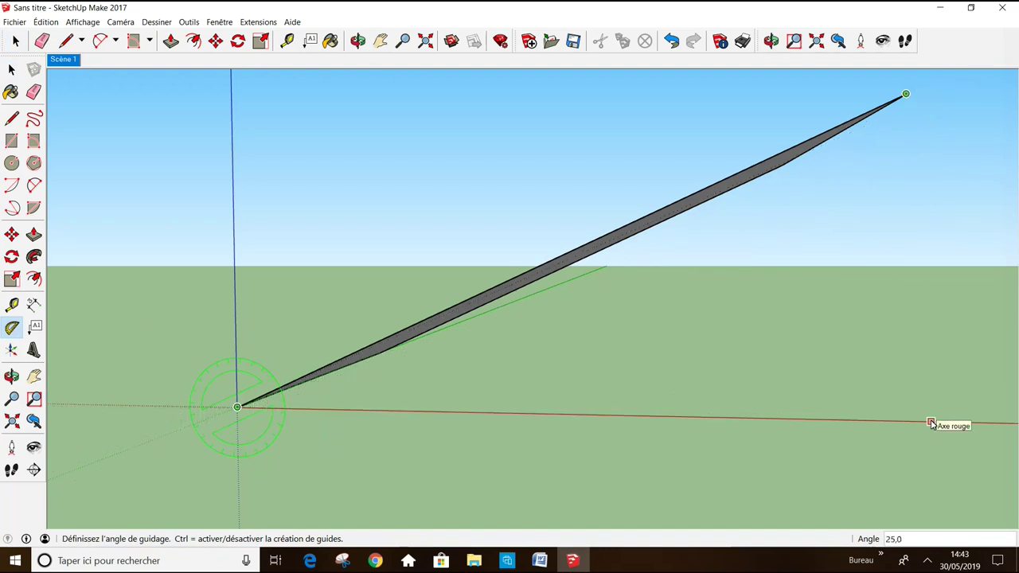
middle_drag(932, 423, 965, 516)
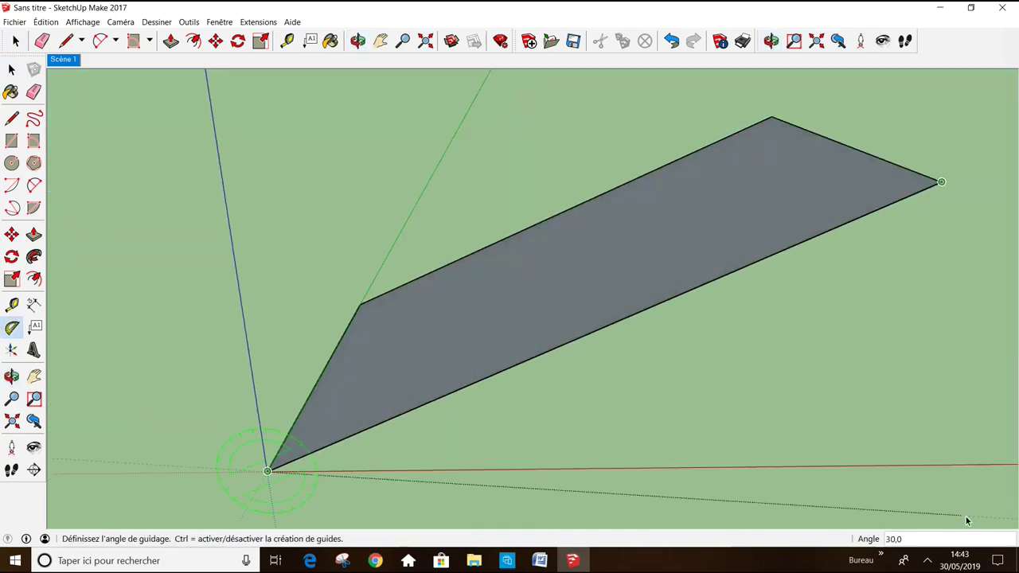
key(space)
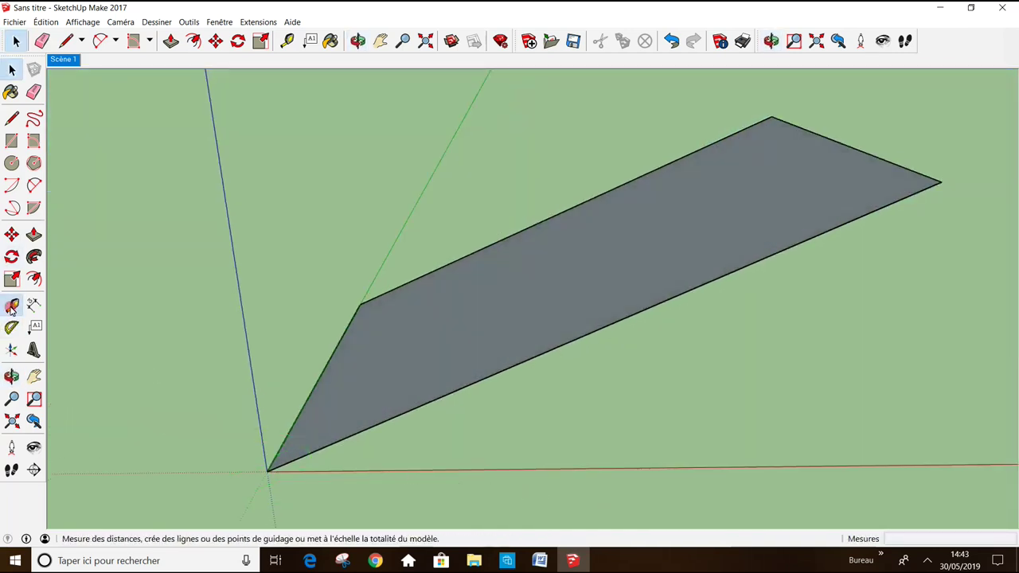
click(11, 304)
click(267, 471)
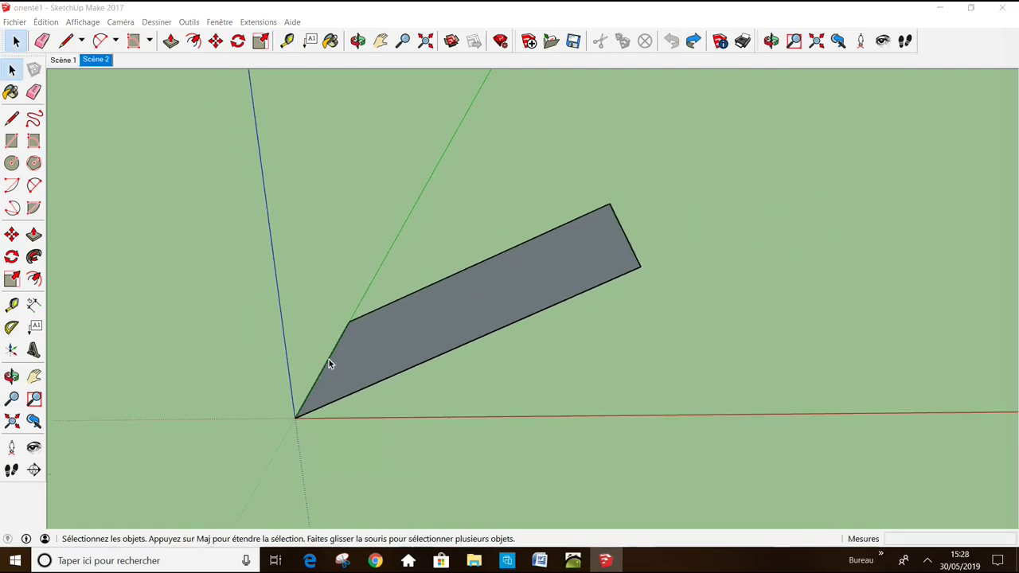
Draw a second rotated rectangle off the slanted face's end corners.
click(34, 139)
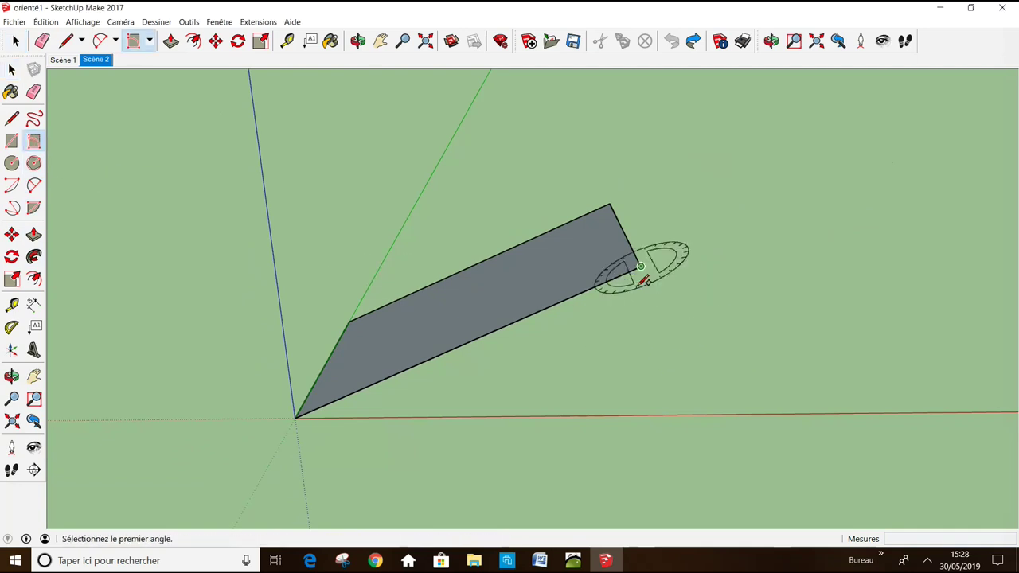
click(640, 266)
click(612, 207)
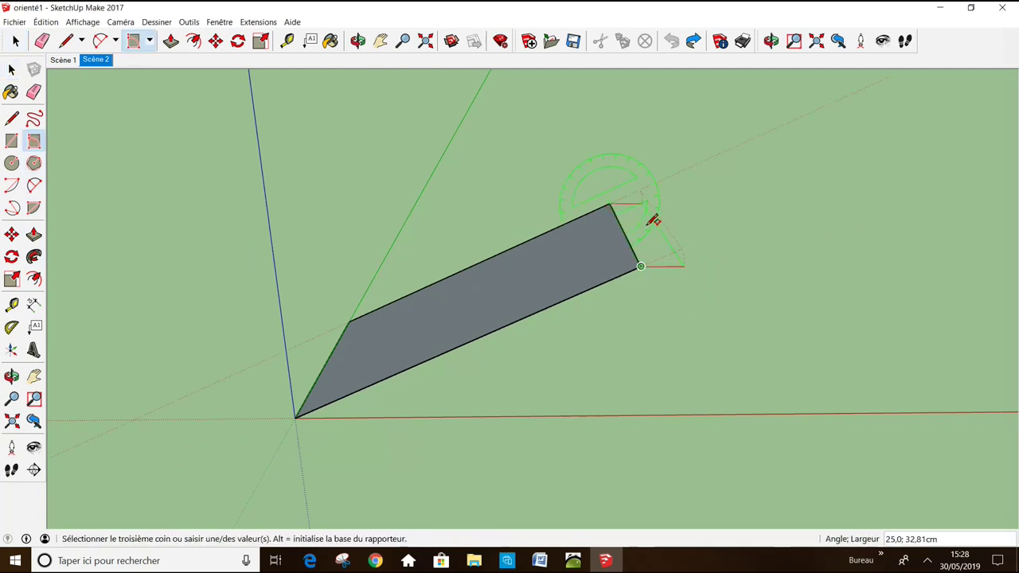
click(858, 148)
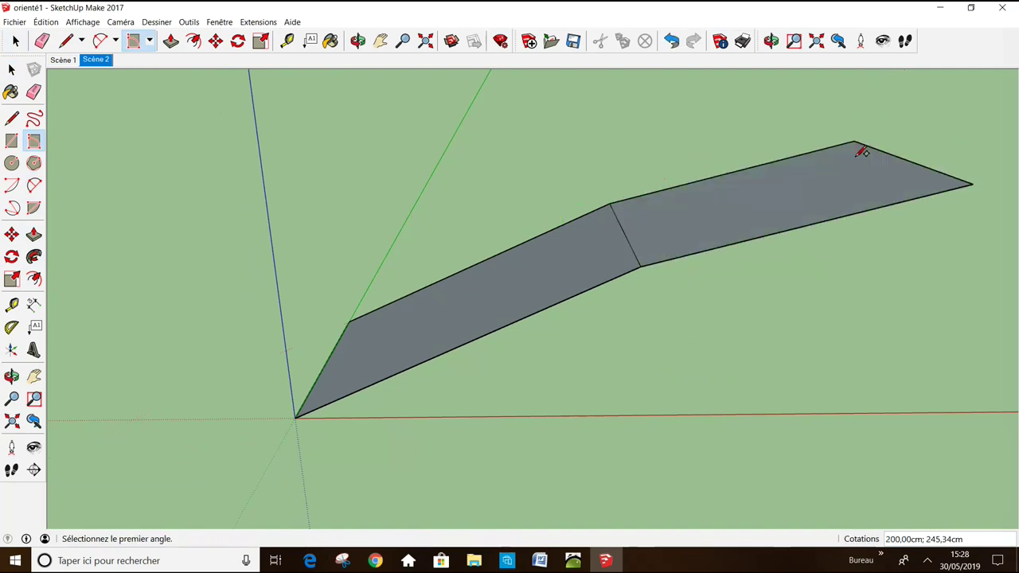
Chain a third rotated rectangle, angled at 45°, from the strip's end corners into a bent surface.
scroll(862, 151, down, 2)
scroll(862, 151, down, 1)
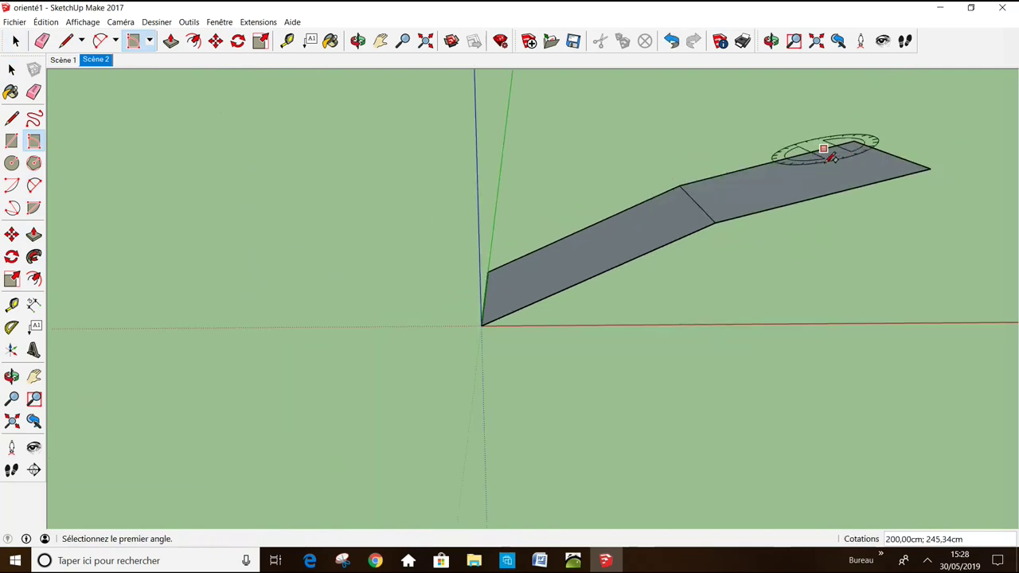
click(34, 376)
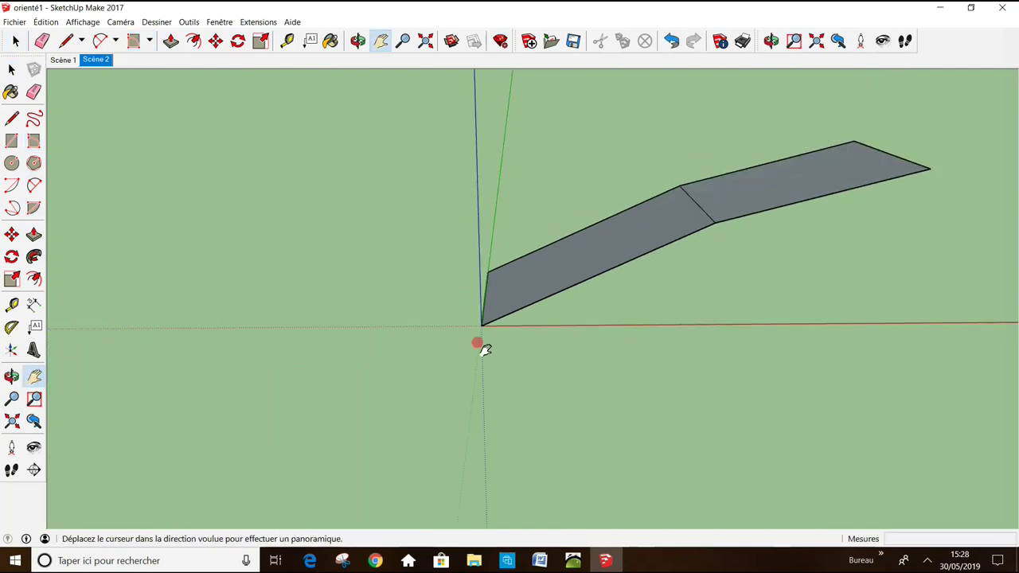
drag(481, 347, 199, 412)
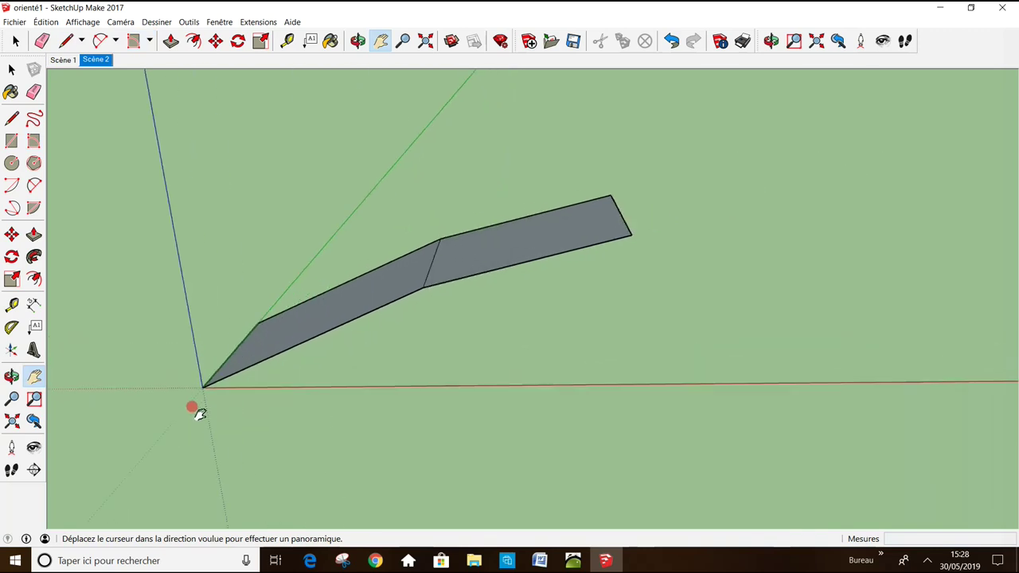
click(34, 140)
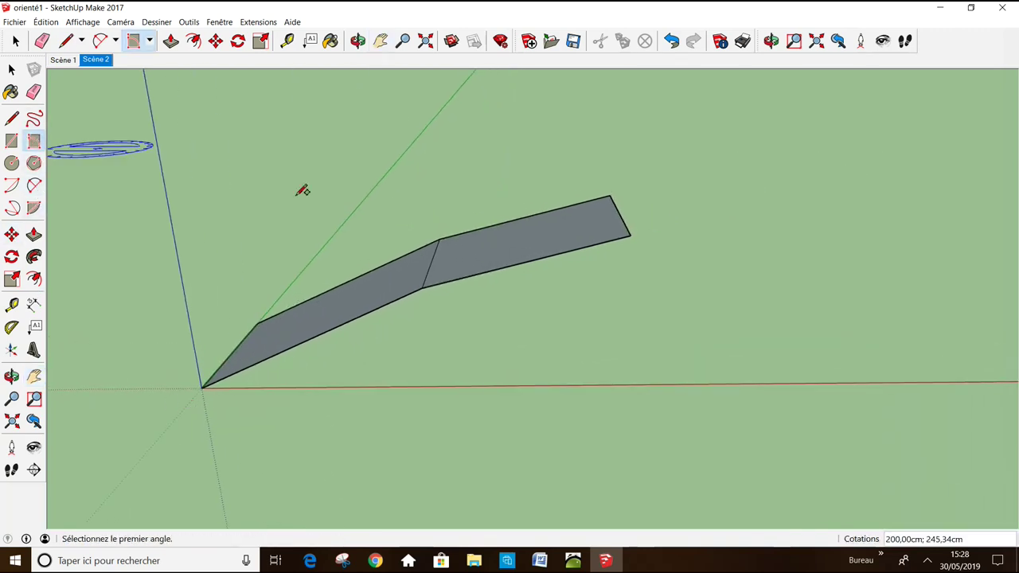
click(628, 236)
click(612, 199)
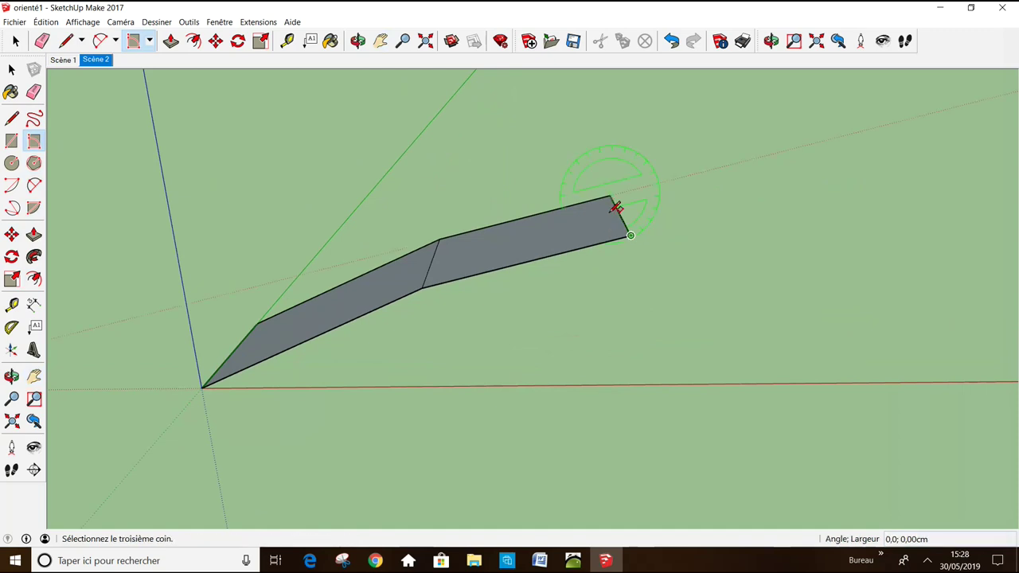
click(831, 328)
mouse_move(826, 320)
middle_down()
mouse_move(855, 317)
mouse_move(591, 375)
mouse_move(427, 341)
middle_up()
mouse_move(644, 359)
middle_down()
mouse_move(427, 346)
mouse_move(313, 295)
mouse_move(286, 382)
middle_up()
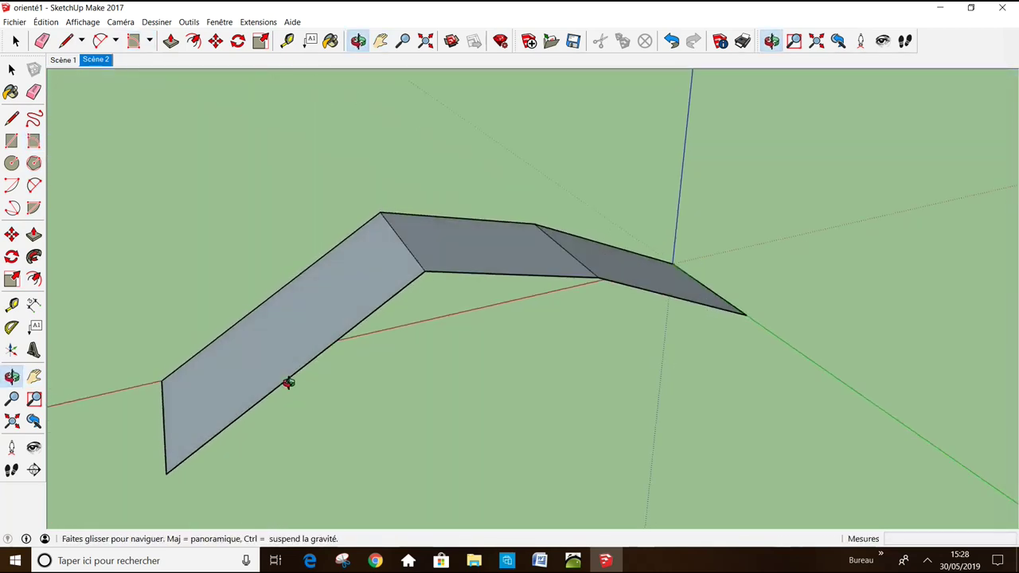